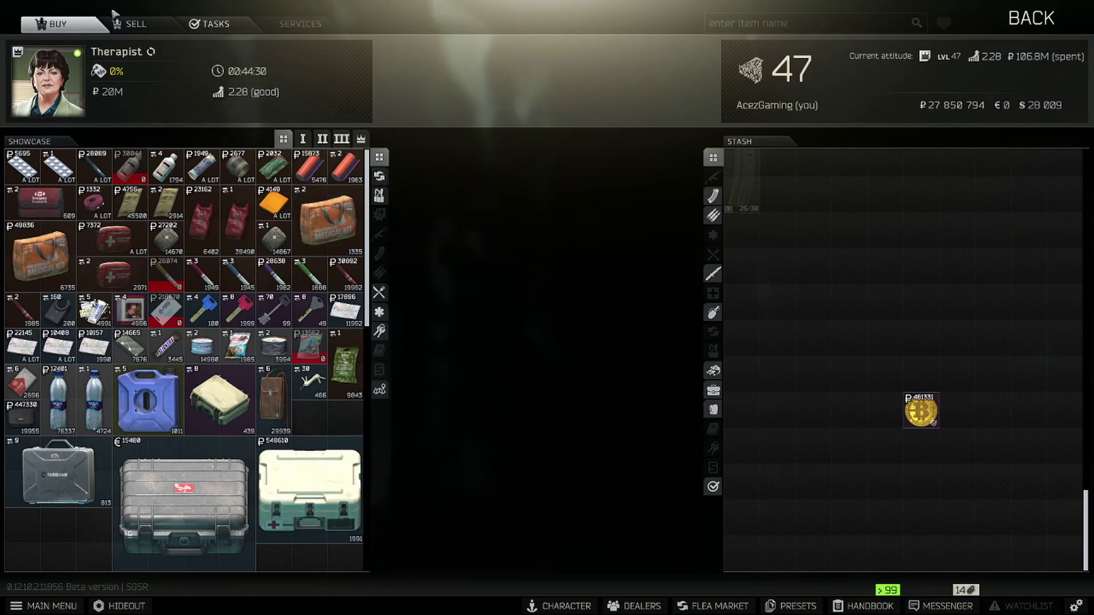
# - Get Therapist's sell quote for the bitcoin (481,331 roubles), then return it to the stash
pyautogui.click(135, 23)
pyautogui.moveTo(921, 411); pyautogui.dragTo(564, 206)
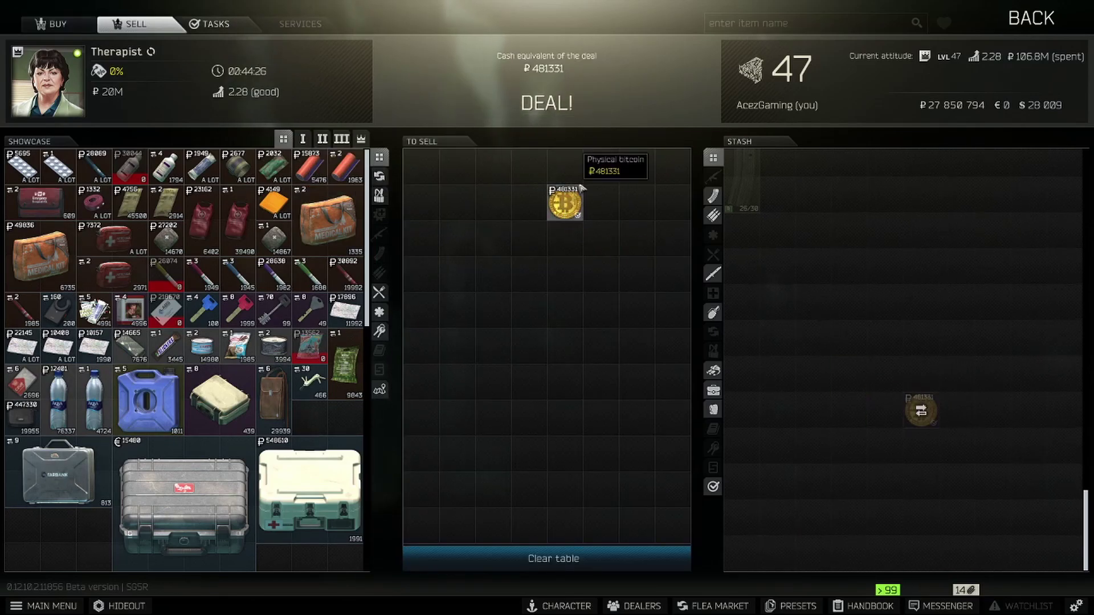
pyautogui.keyDown('ctrl'); pyautogui.click(564, 205); pyautogui.keyUp('ctrl')
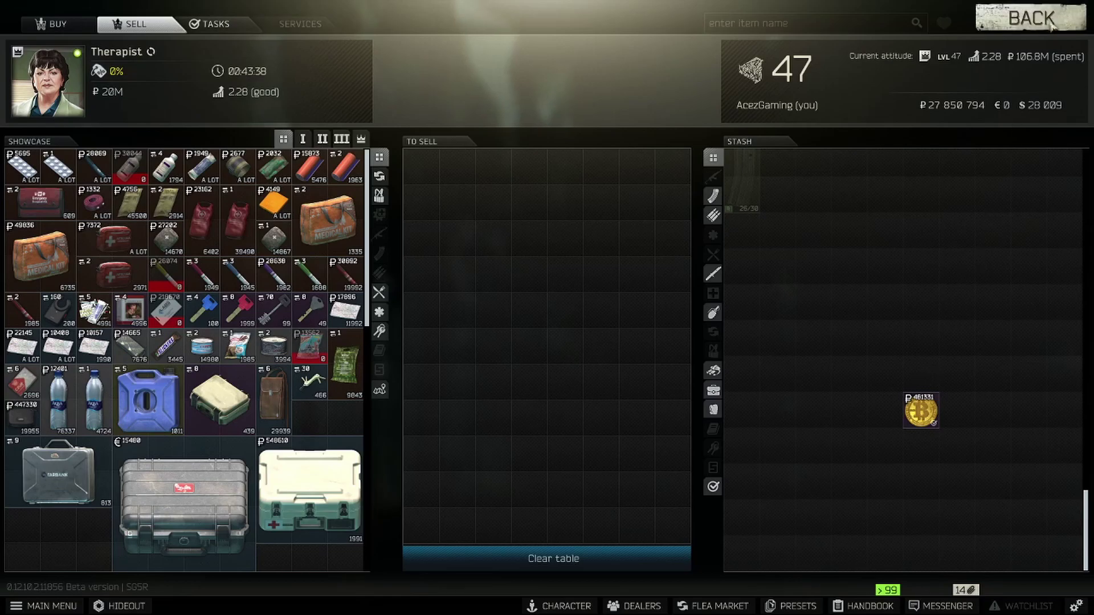
# - Leave Therapist, open the Flea Market and view Tetriz portable game offers
pyautogui.click(1031, 17)
pyautogui.click(720, 606)
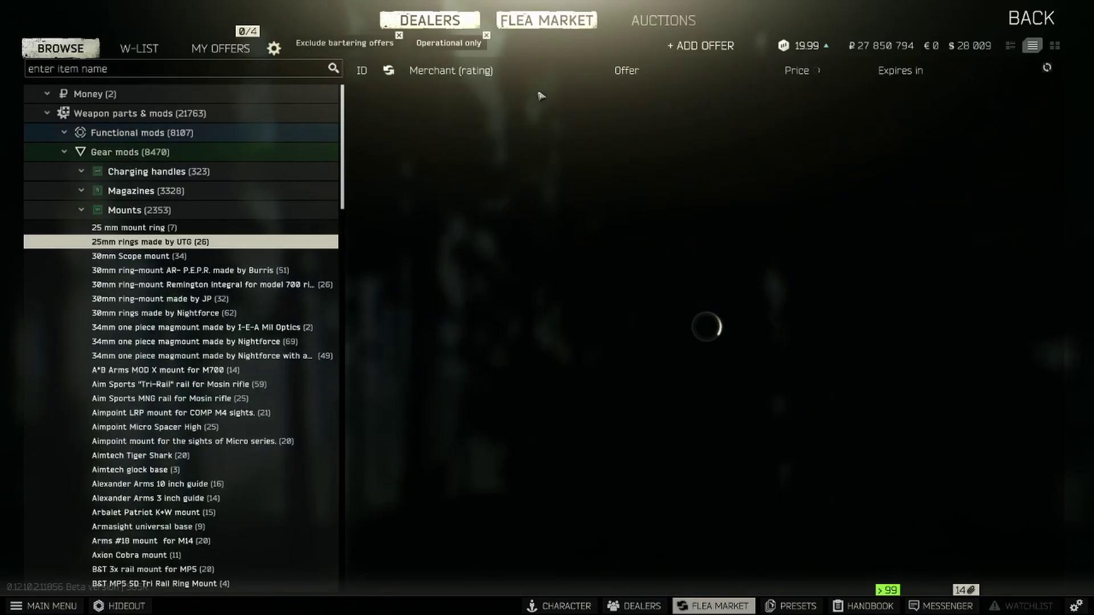
pyautogui.click(276, 70)
pyautogui.write('tetrz')
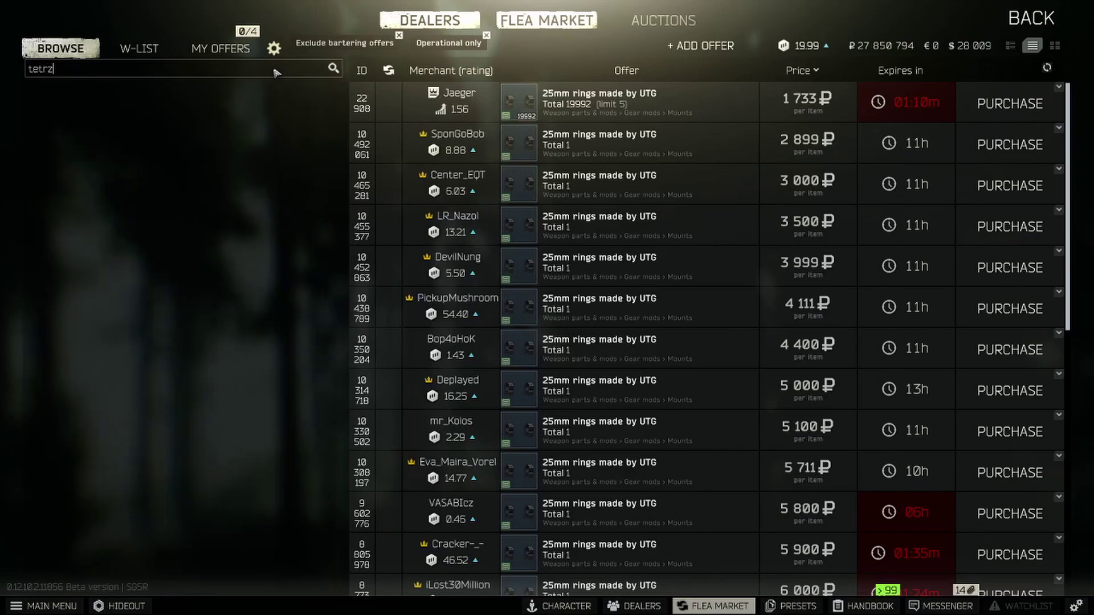
pyautogui.press('BackSpace')
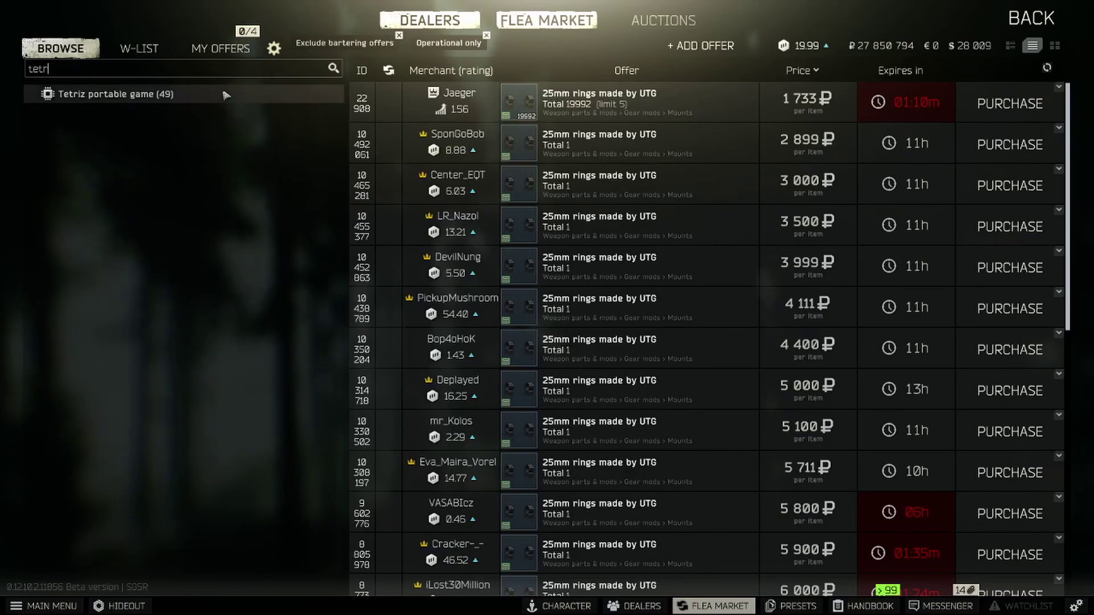
pyautogui.click(226, 94)
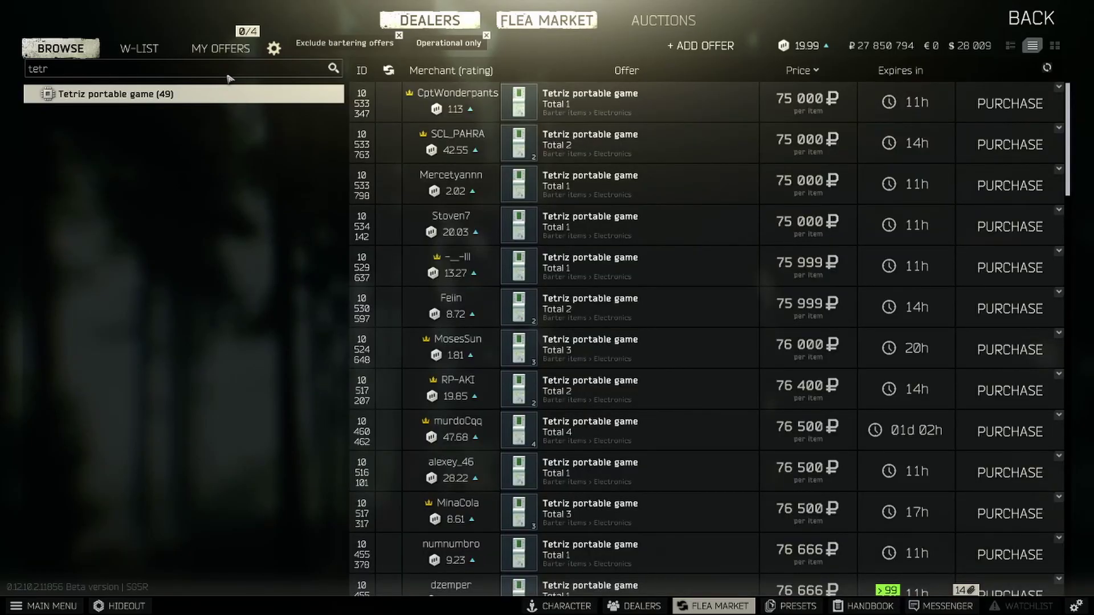
# - Search 'card' and view Graphics card offers, cheapest at 1,230,000 roubles
pyautogui.hotkey('ctrl', 'a')
pyautogui.press('BackSpace')
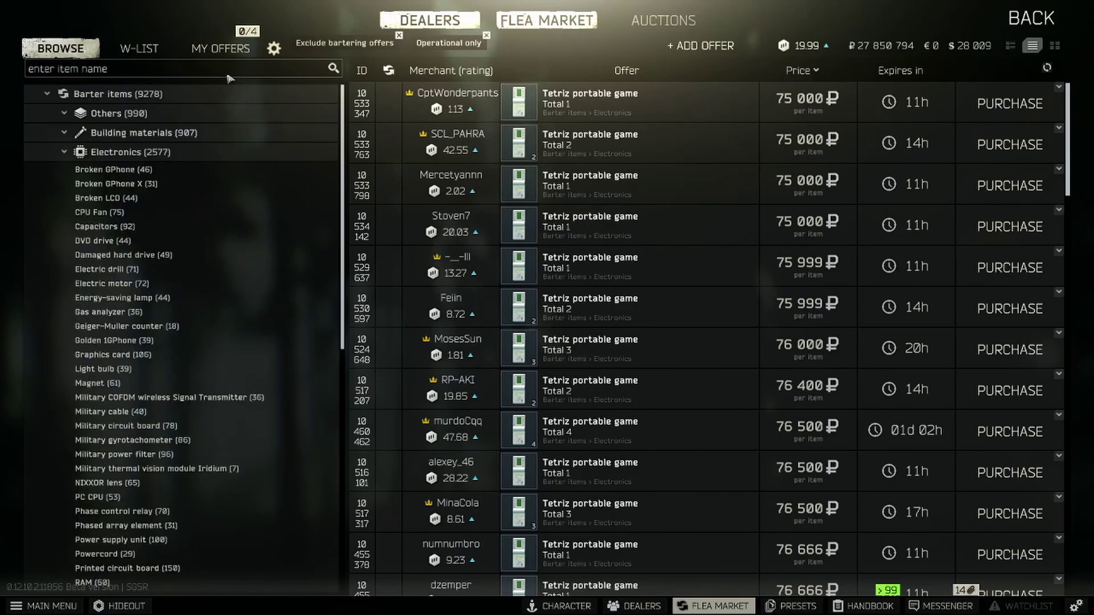
pyautogui.write('card')
pyautogui.click(101, 259)
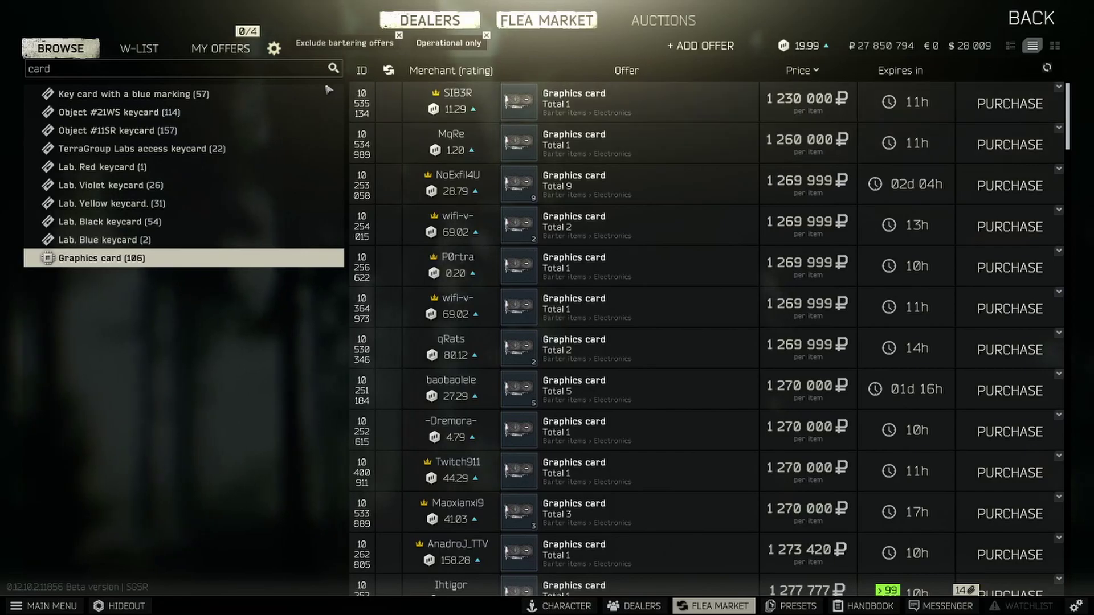
pyautogui.doubleClick(285, 66)
pyautogui.write('battery')
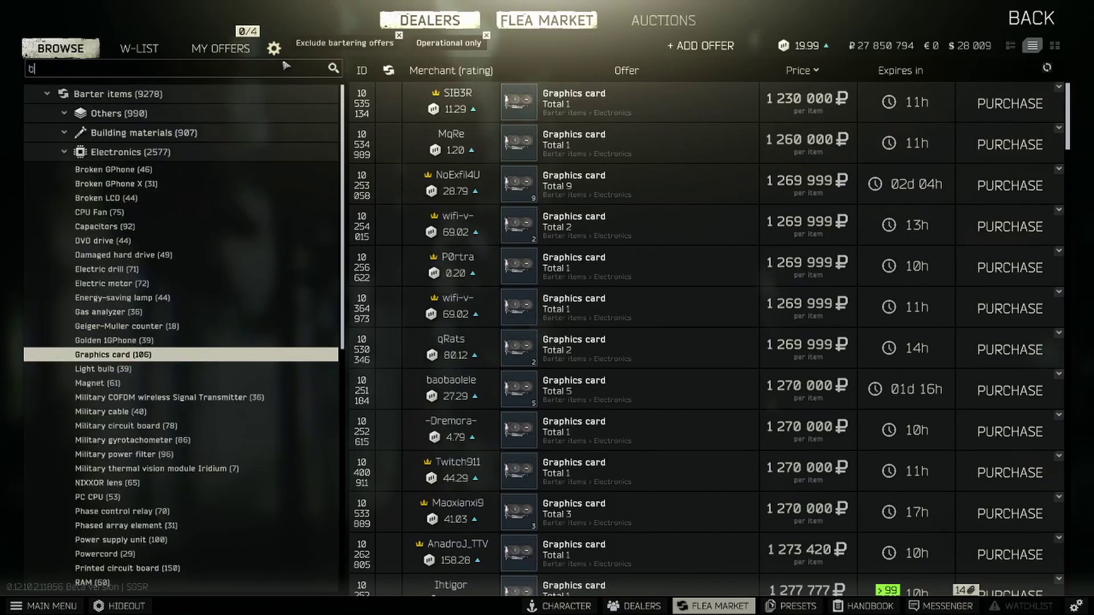
# - Search 'battery' and view GreenBat lithium battery offers
pyautogui.press('Return')
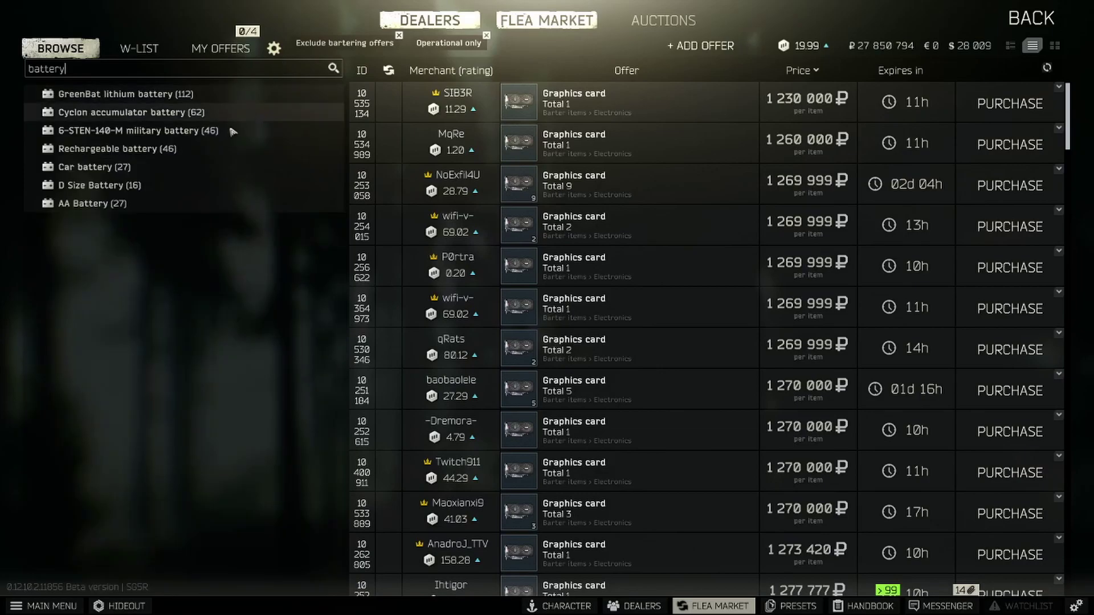
pyautogui.click(174, 95)
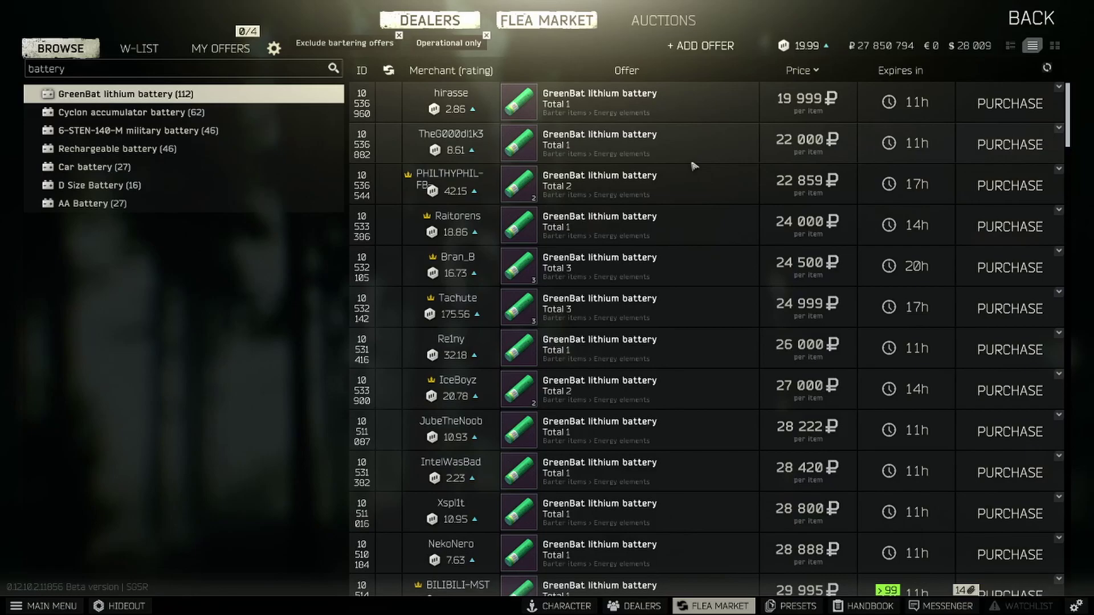
pyautogui.click(275, 69)
pyautogui.write('wrench')
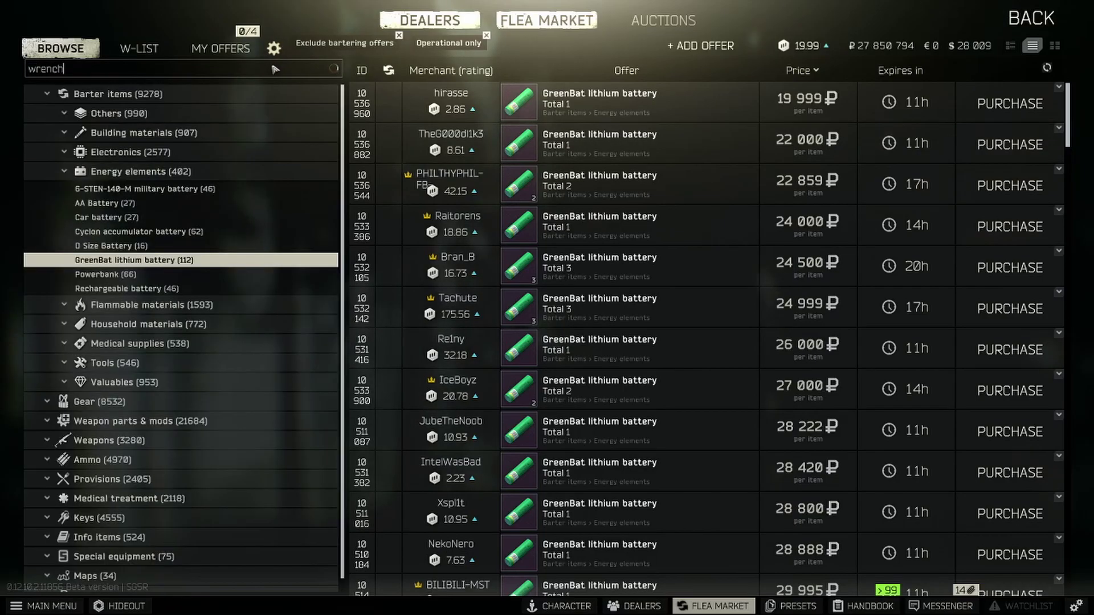
# - Search 'wrench' and view Ratchet wrench offers, cheapest at 299,999 roubles
pyautogui.press('Return')
pyautogui.click(220, 94)
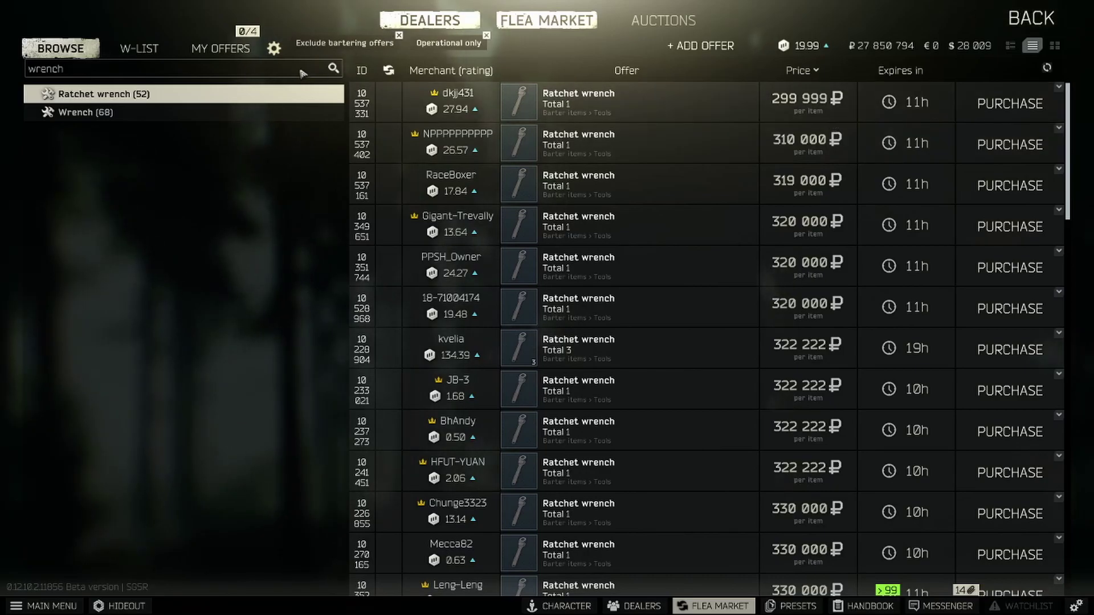
pyautogui.doubleClick(302, 70)
pyautogui.write('cpu')
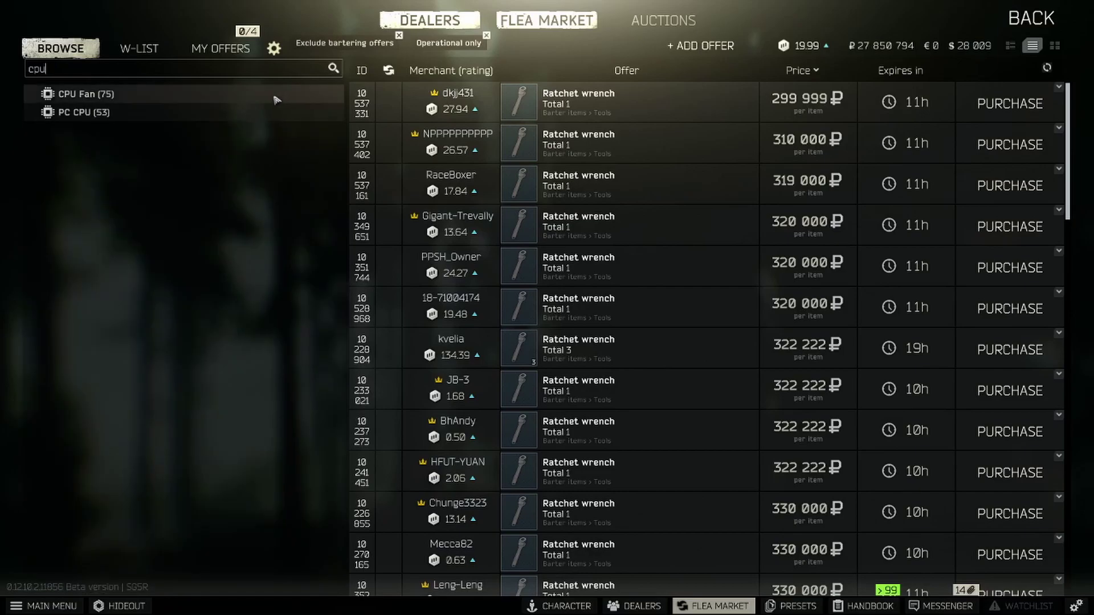
# - View PC CPU and CPU Fan offers, then return to the main menu
pyautogui.click(268, 112)
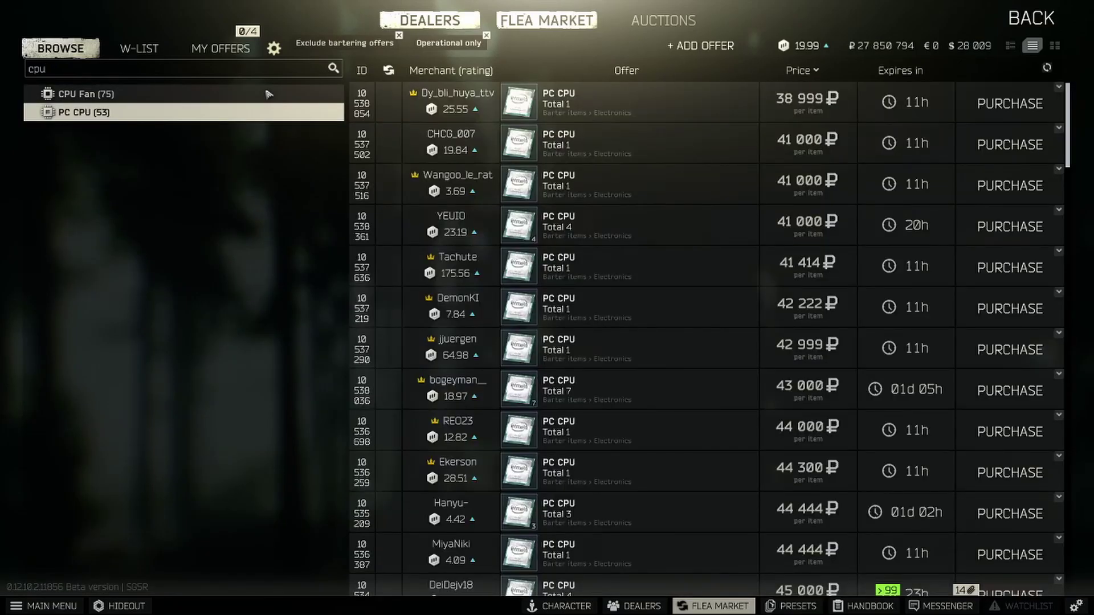
pyautogui.click(268, 95)
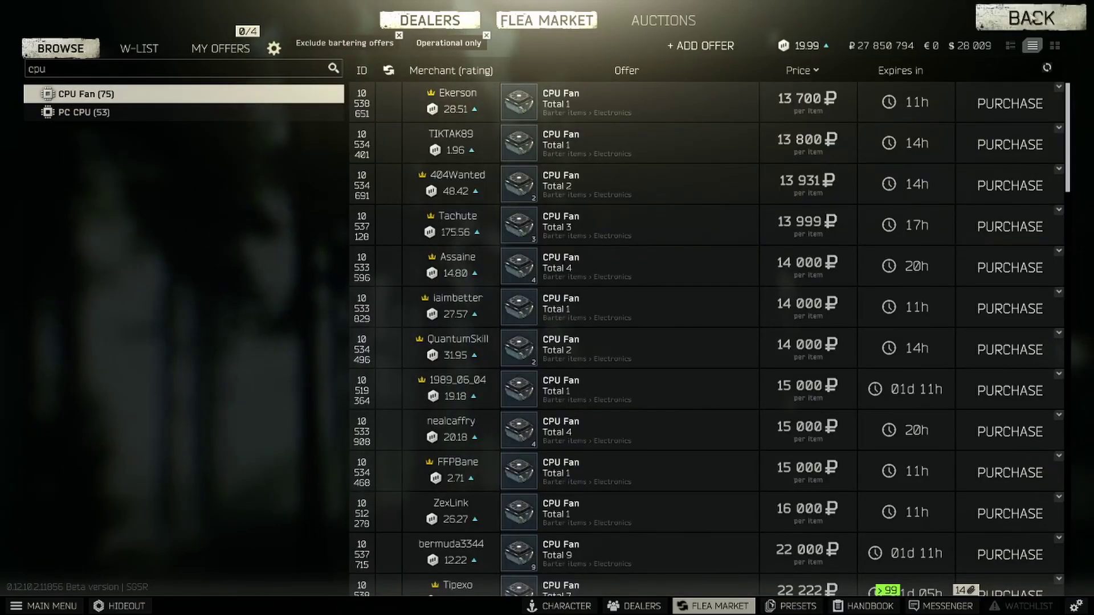
pyautogui.click(1032, 18)
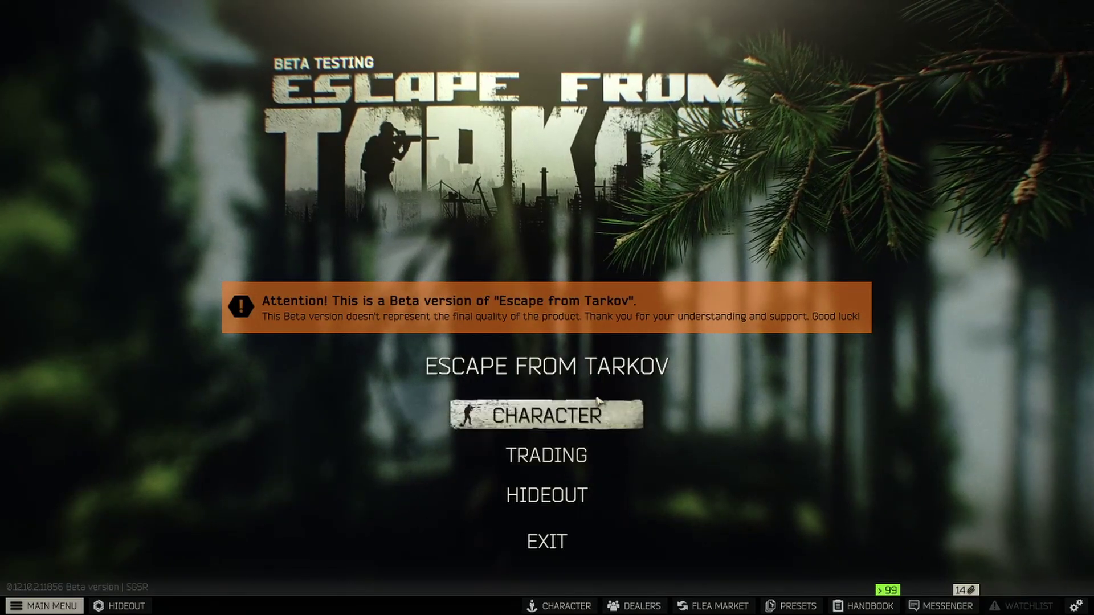
# - Open CHARACTER from the main menu to see the loadout and the stash holding the bitcoin
pyautogui.click(575, 419)
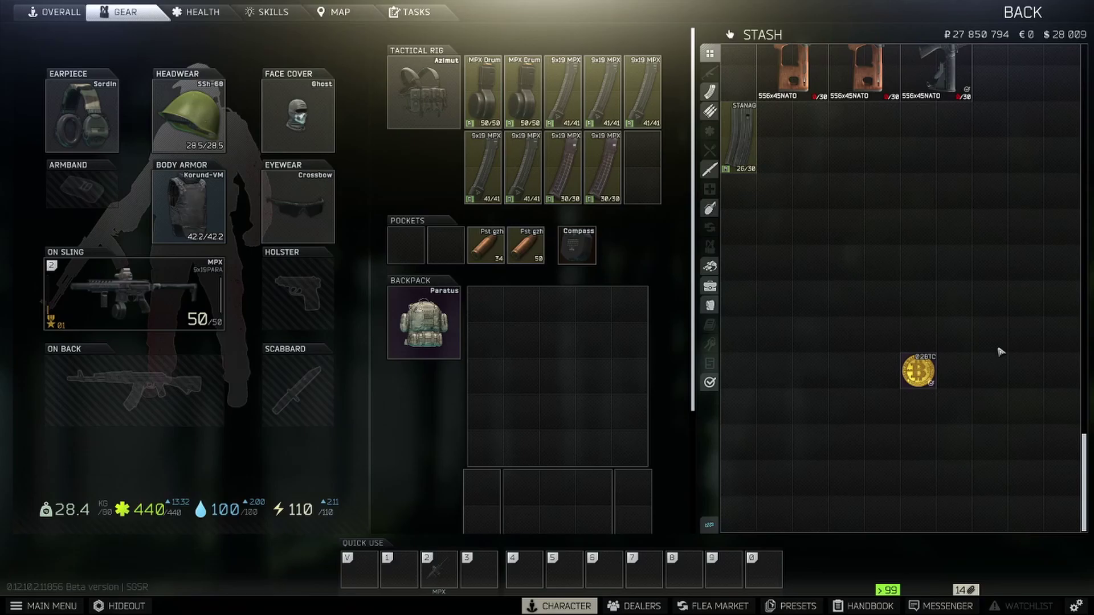
pyautogui.scroll(4, 1000, 352)
pyautogui.scroll(4, 1000, 353)
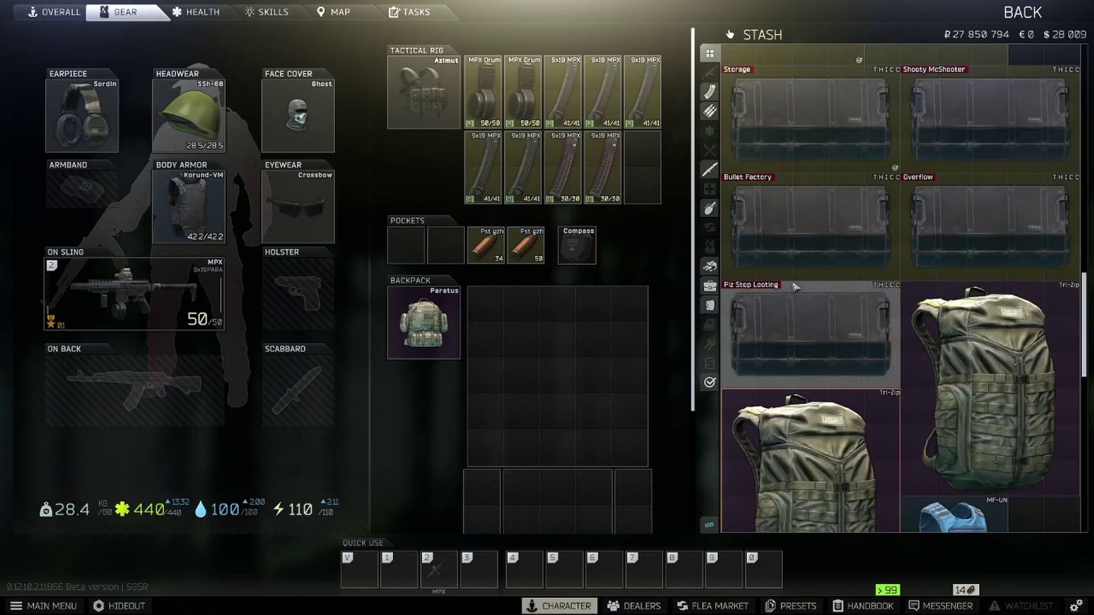
pyautogui.scroll(-3, 904, 296)
pyautogui.scroll(-5, 904, 295)
pyautogui.scroll(-2, 903, 295)
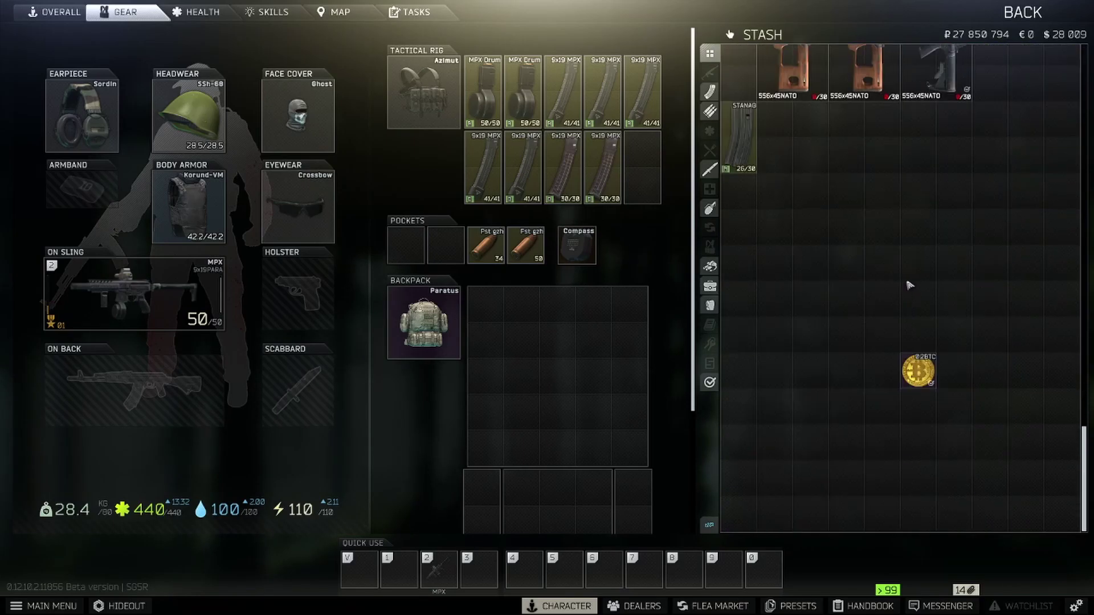